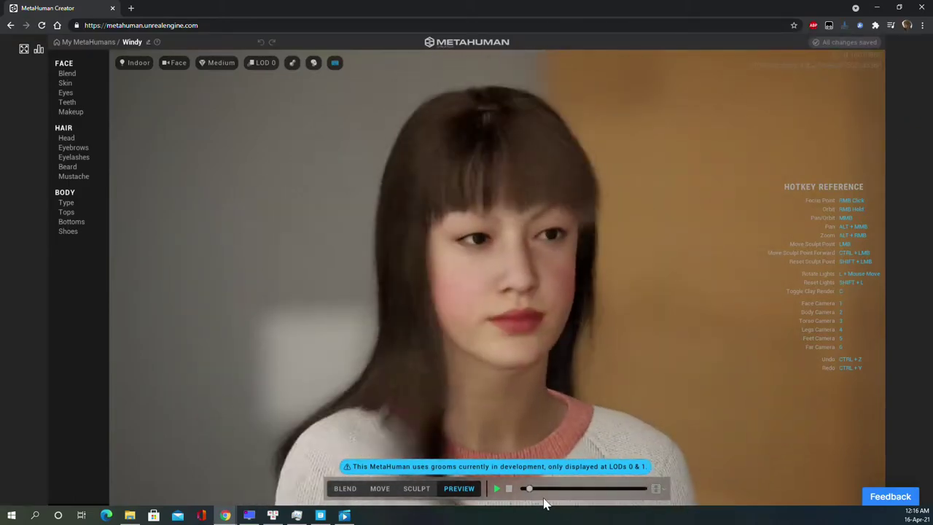
# Step: Scrub and switch preview animations, return to Idle, and close the camera in on the face
pyautogui.moveTo(540, 496); pyautogui.dragTo(611, 499)
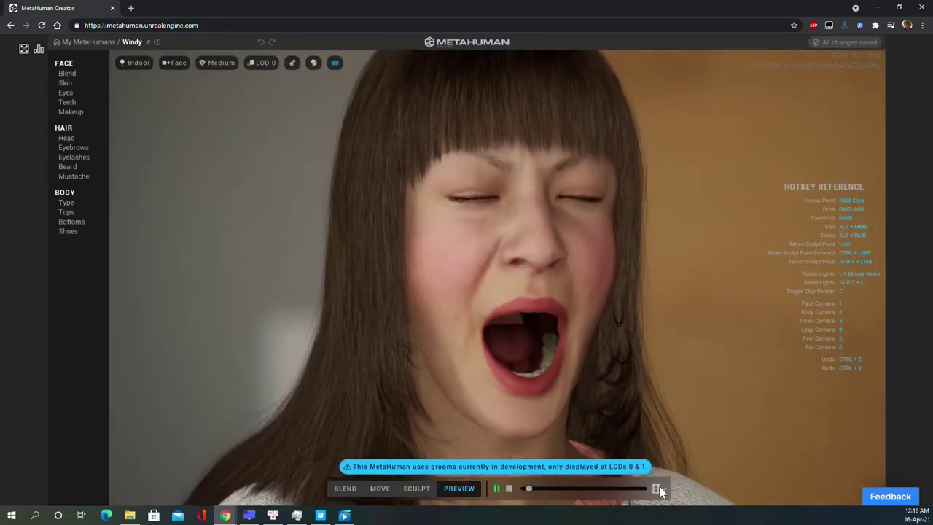
pyautogui.click(656, 489)
pyautogui.click(664, 459)
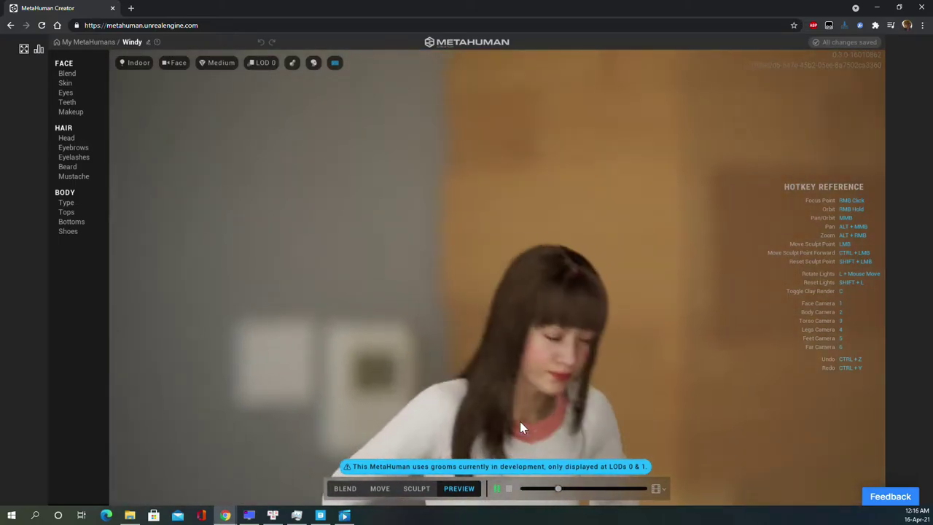
pyautogui.click(656, 488)
pyautogui.click(657, 455)
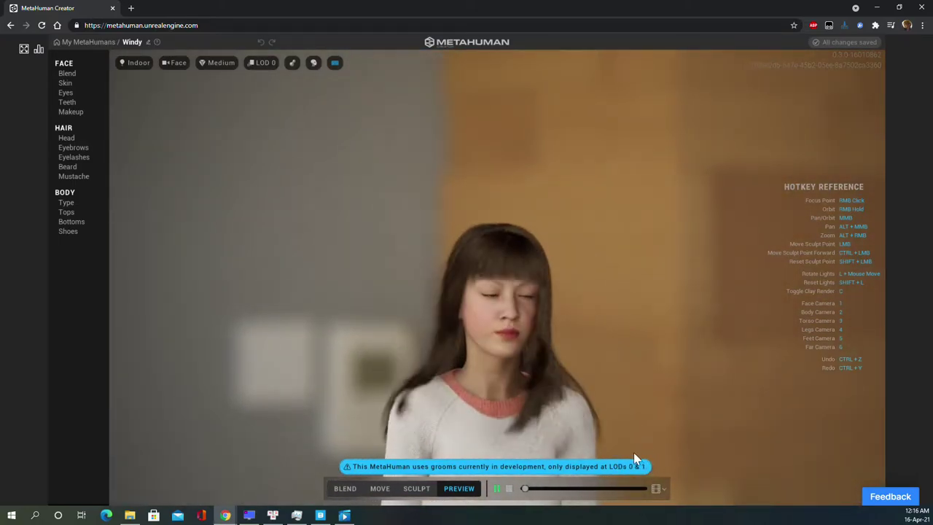
pyautogui.click(658, 437)
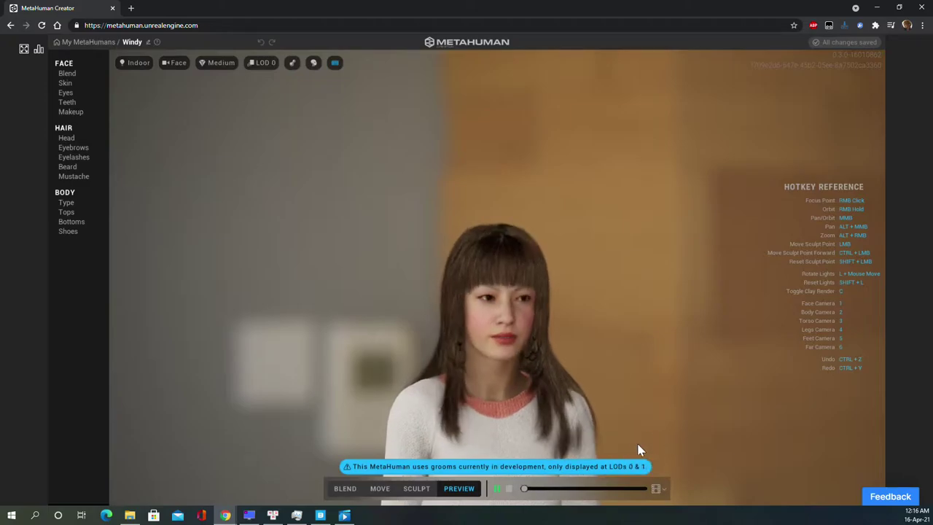
pyautogui.press('1')
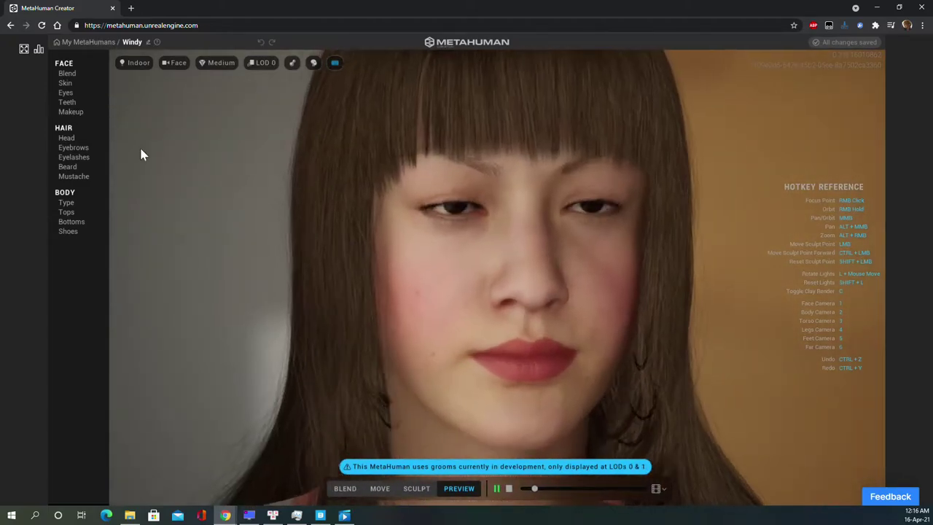
# Step: Try smudged, Double Mod and Soft Smokey eye makeup, then settle on Panda Smudge
pyautogui.click(86, 114)
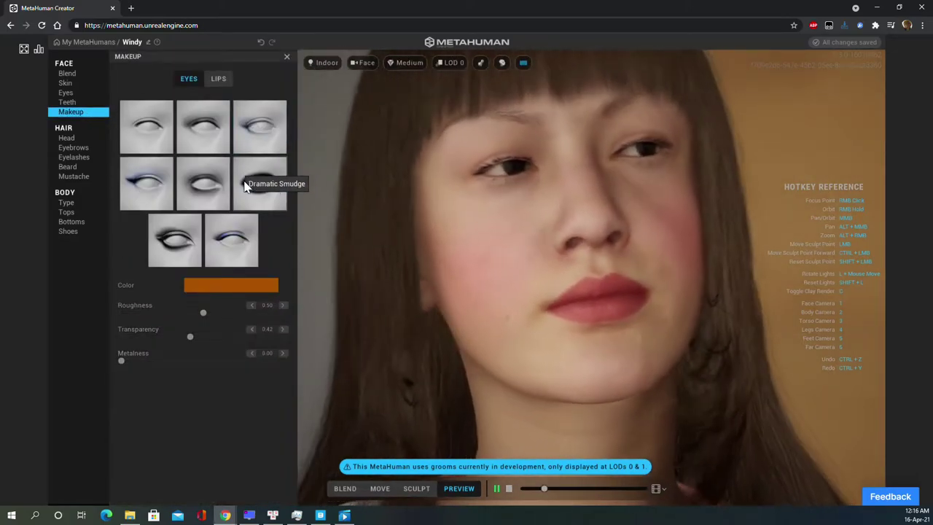
pyautogui.click(245, 182)
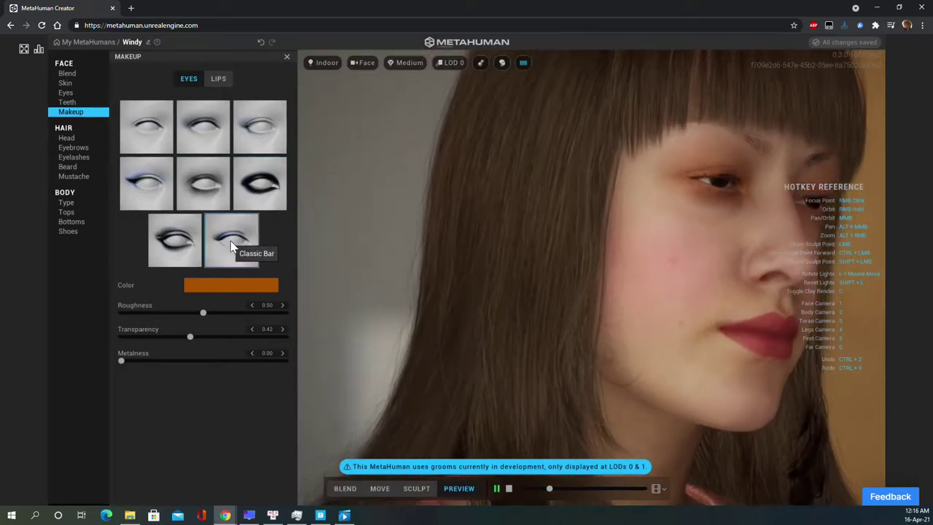
pyautogui.click(174, 247)
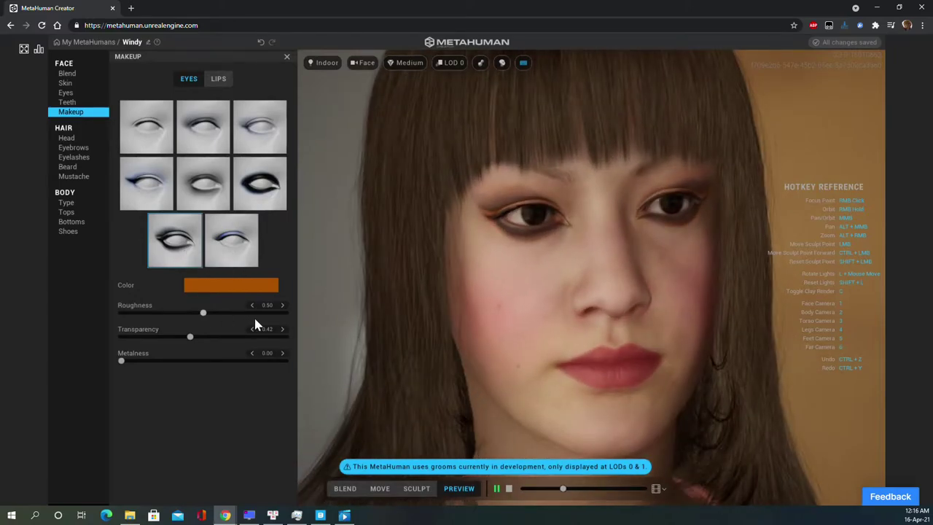
pyautogui.click(254, 314)
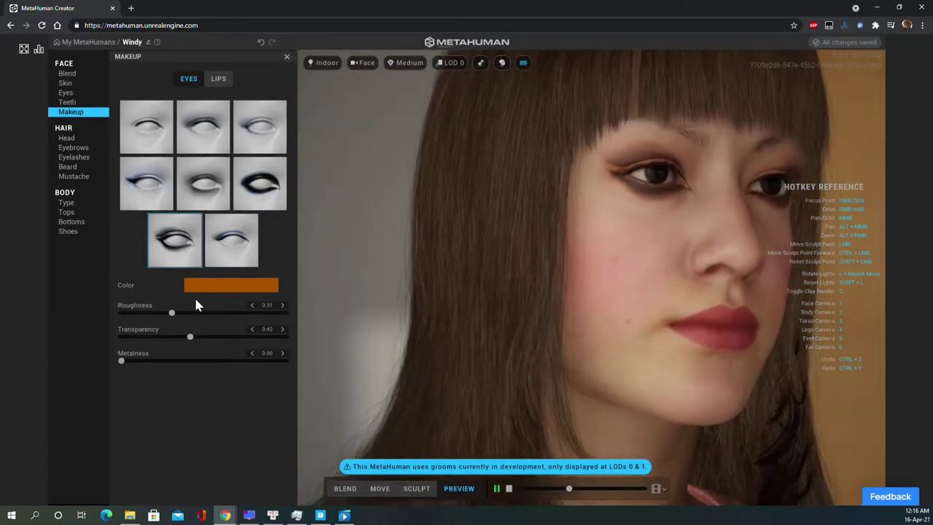
pyautogui.click(214, 137)
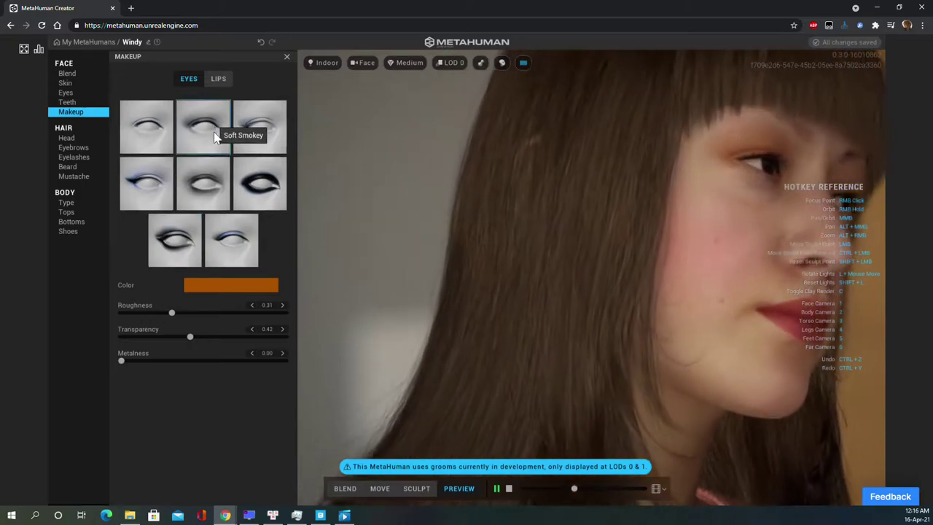
pyautogui.click(212, 195)
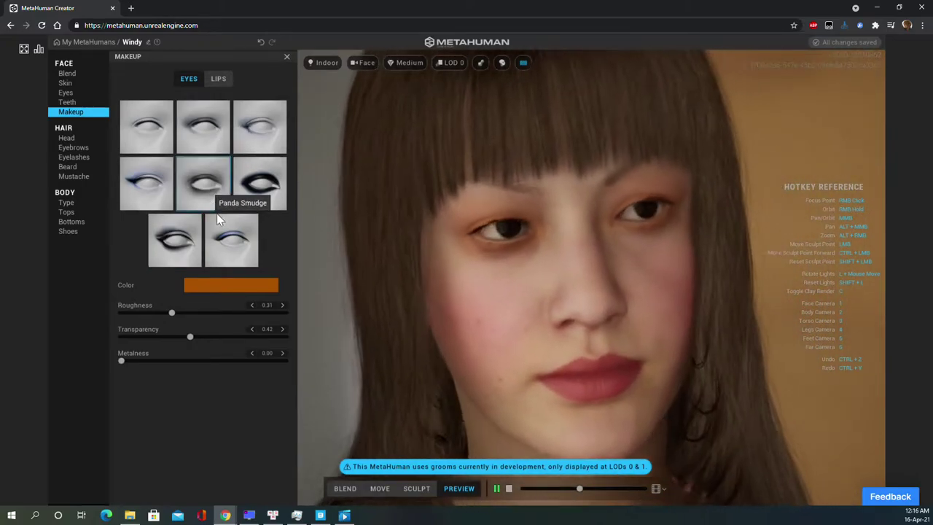
# Step: Set the Panda Smudge roughness to 0.43 and metalness to 0.44, then show eyelash options
pyautogui.moveTo(172, 312); pyautogui.dragTo(143, 315)
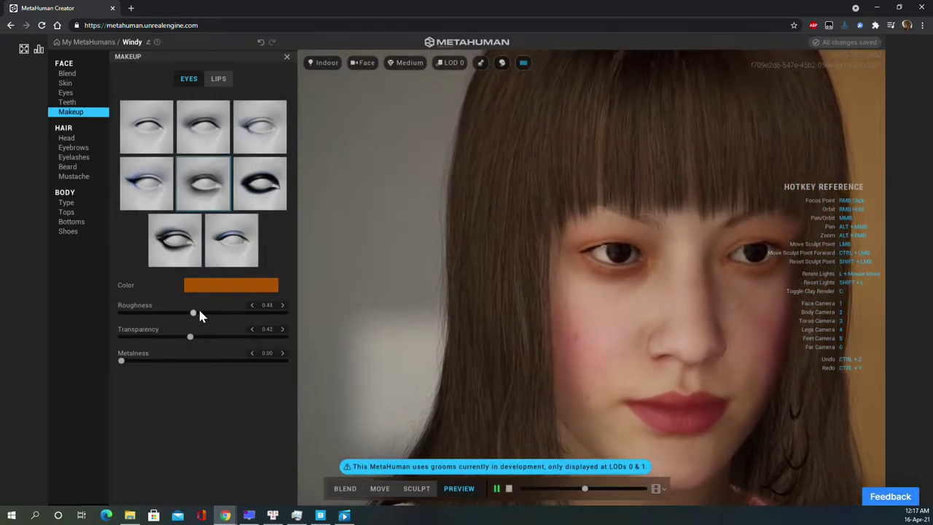
pyautogui.moveTo(200, 315); pyautogui.dragTo(193, 314)
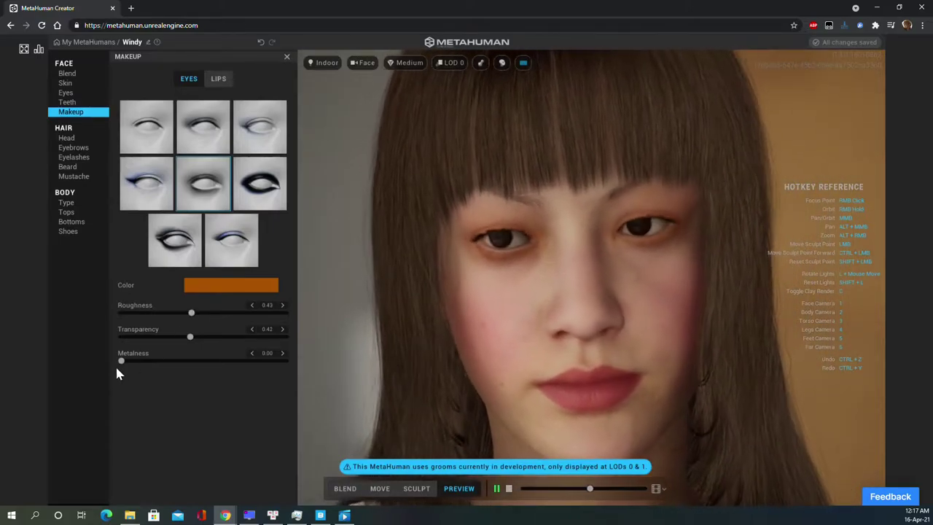
pyautogui.moveTo(121, 362); pyautogui.dragTo(222, 362)
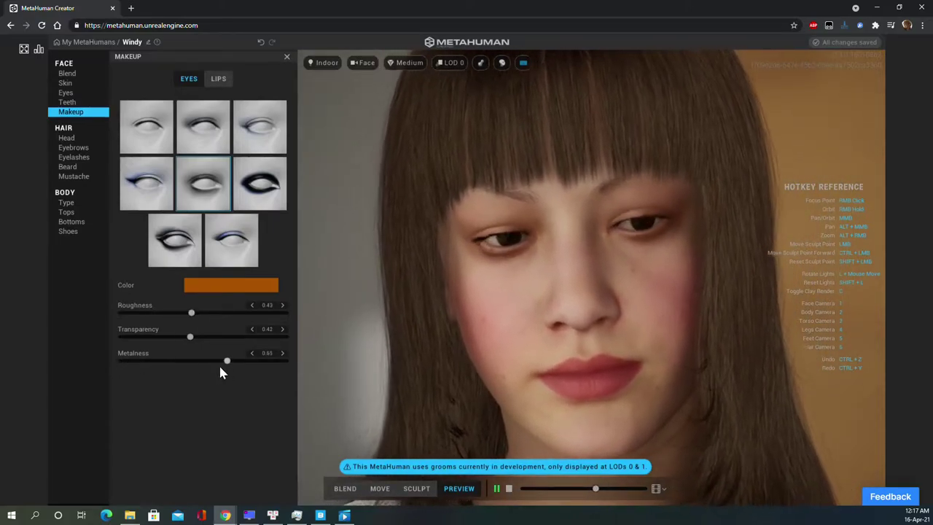
pyautogui.moveTo(130, 365); pyautogui.dragTo(194, 366)
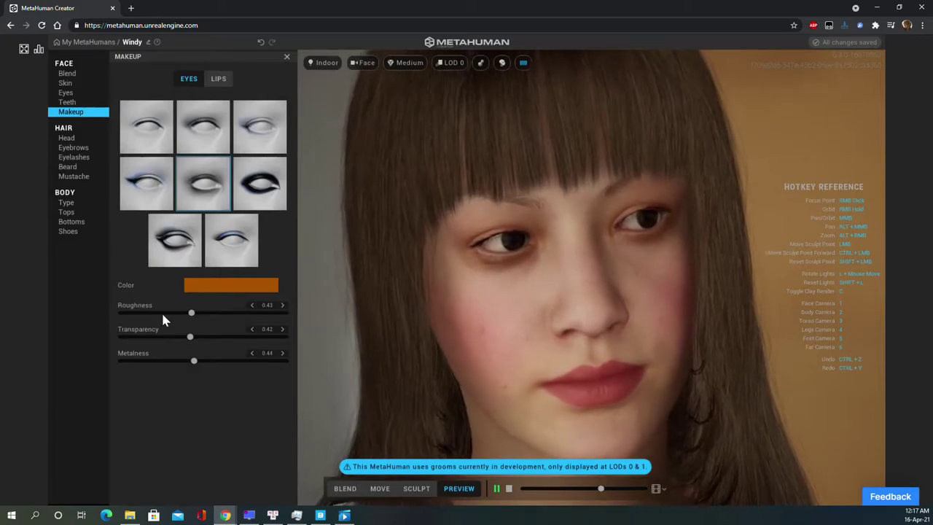
pyautogui.click(85, 147)
pyautogui.click(86, 156)
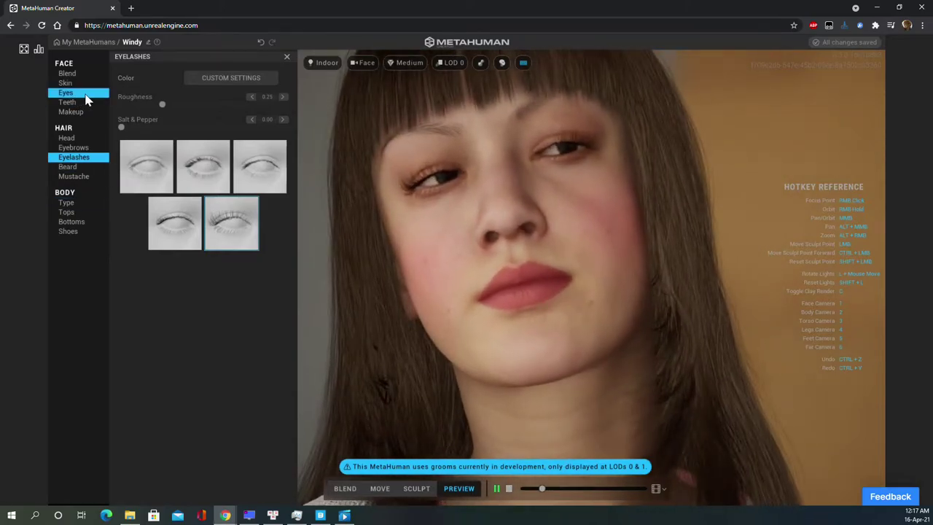
# Step: Pick the pale blue-grey eye preset, glance over skin freckles, accents and blend, then return to Eyes
pyautogui.click(86, 94)
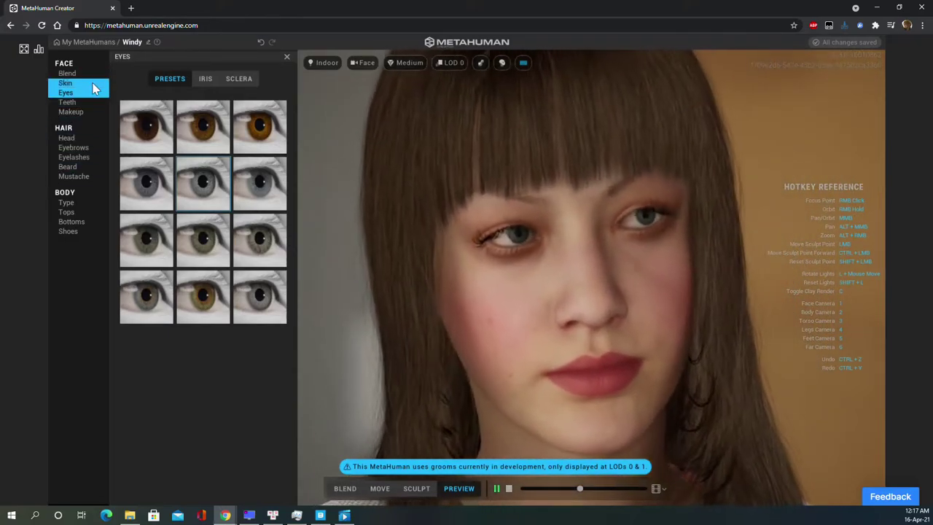
pyautogui.click(93, 82)
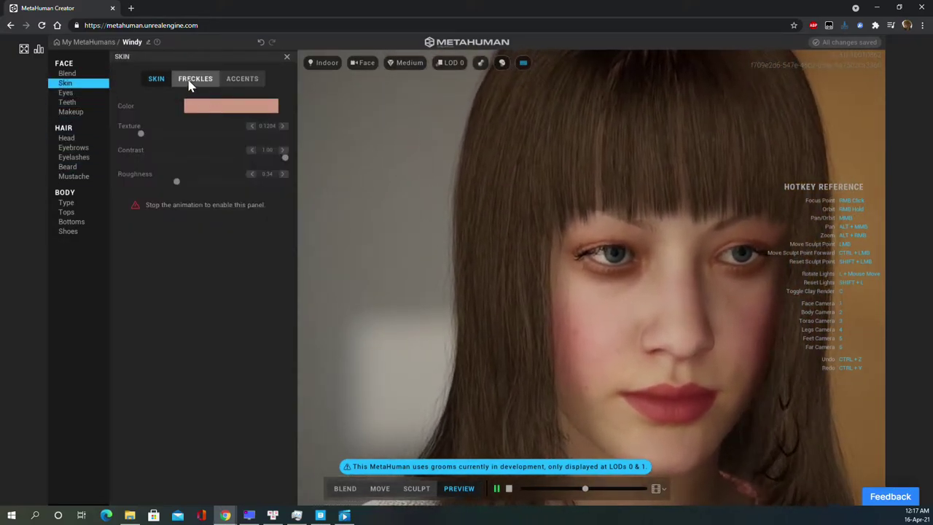
pyautogui.click(192, 80)
pyautogui.click(243, 80)
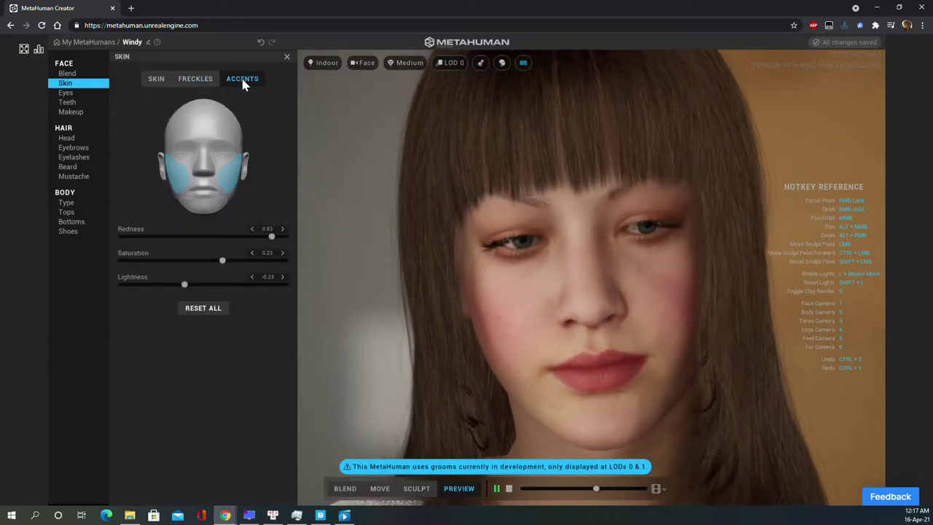
pyautogui.click(80, 73)
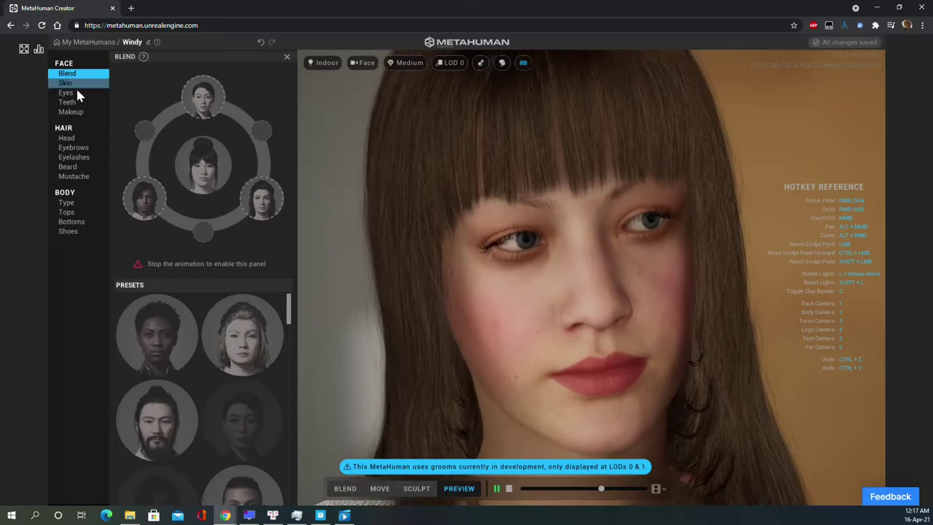
pyautogui.click(77, 92)
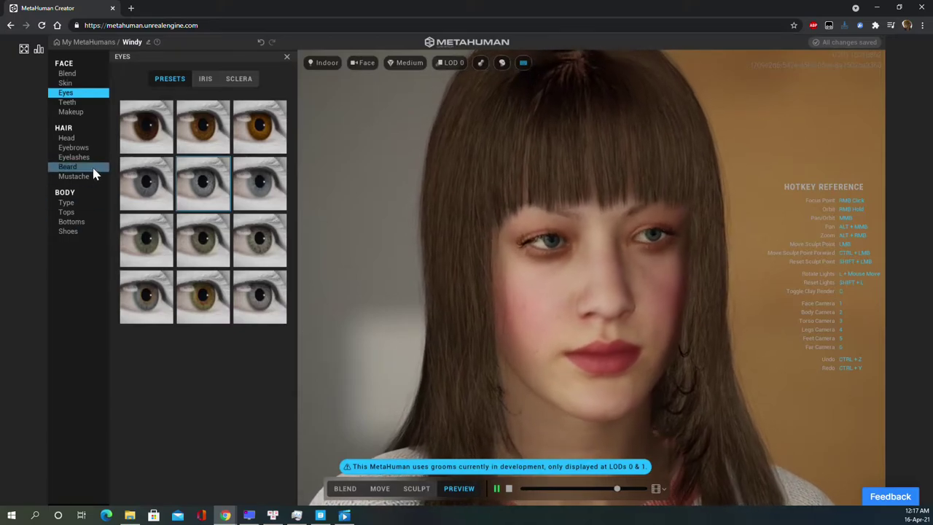
# Step: Apply the Long Messy hairstyle and switch the preview animation to Face ROM
pyautogui.click(95, 138)
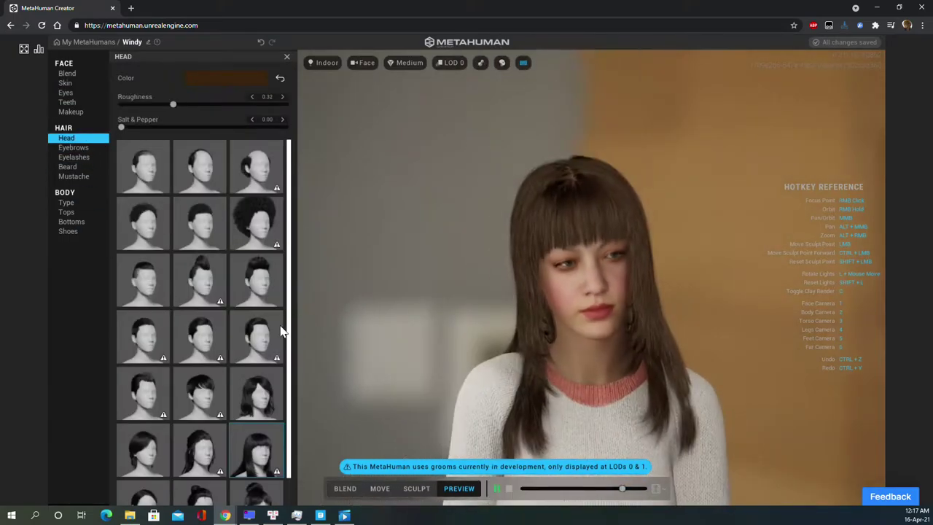
pyautogui.scroll(3, 483, 379)
pyautogui.scroll(-1, 240, 416)
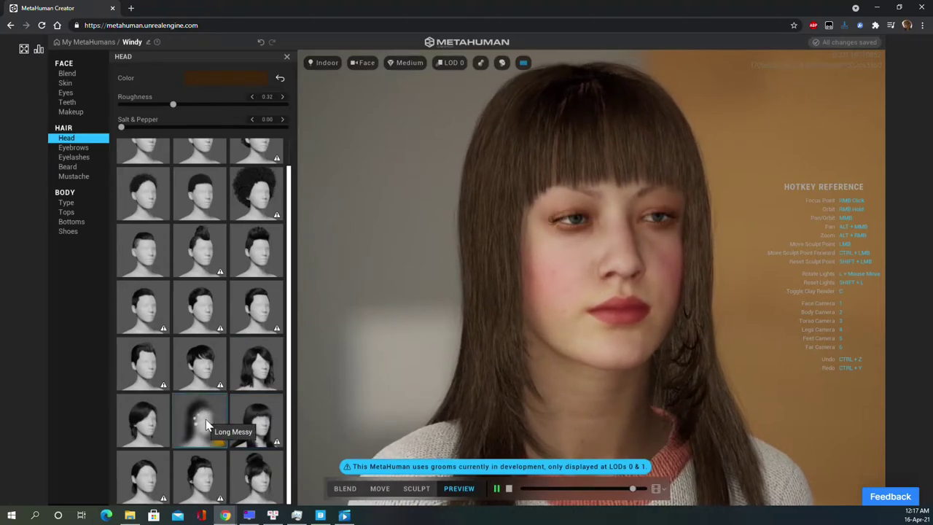
pyautogui.click(206, 425)
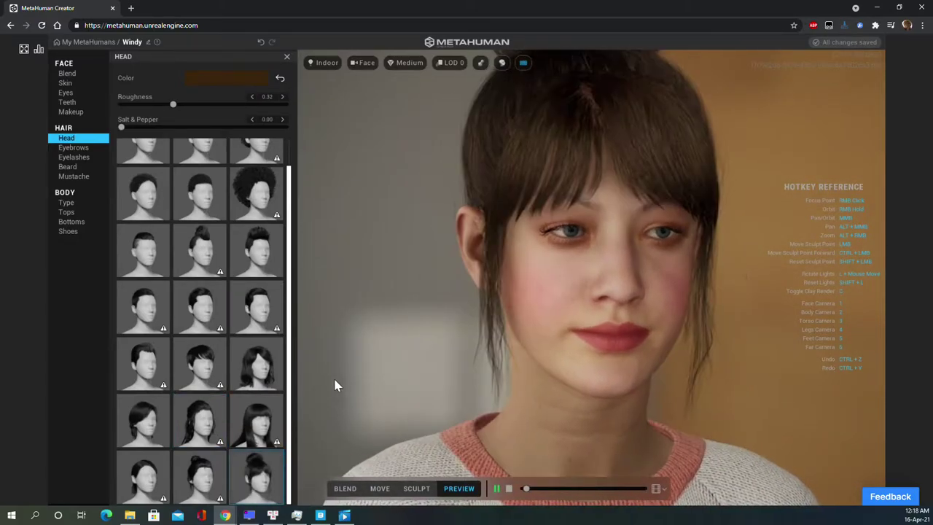
pyautogui.scroll(3, 583, 277)
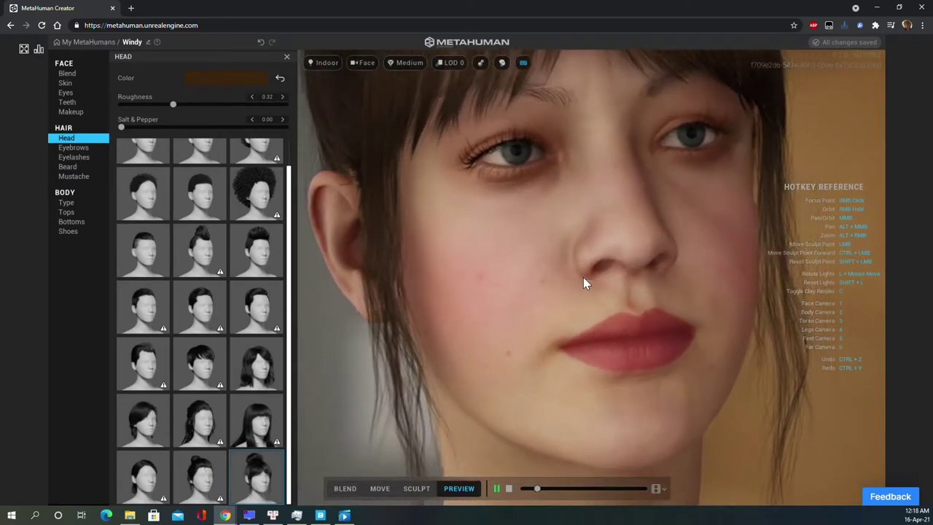
pyautogui.scroll(-3, 578, 283)
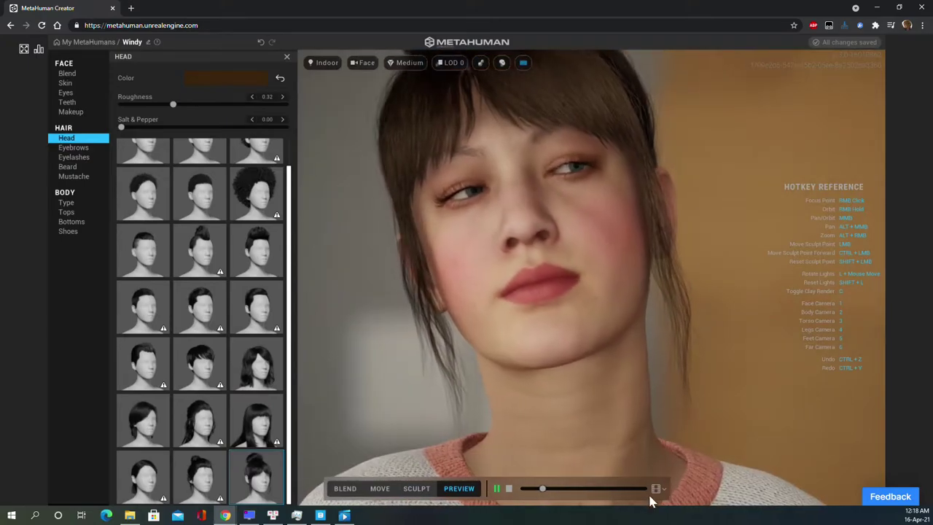
pyautogui.click(656, 488)
pyautogui.click(656, 448)
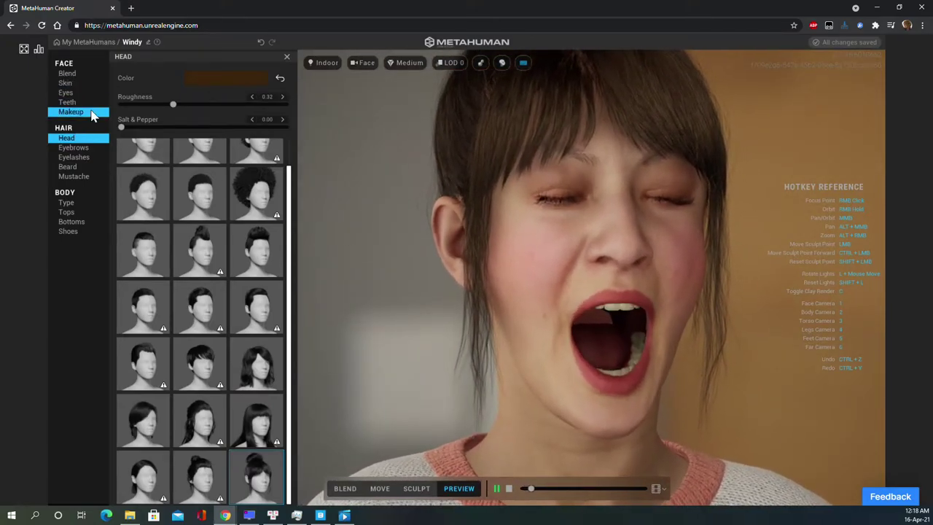
# Step: Give the red lipstick roughness 0.34 and transparency 0.23 for a more matte, opaque finish
pyautogui.click(110, 113)
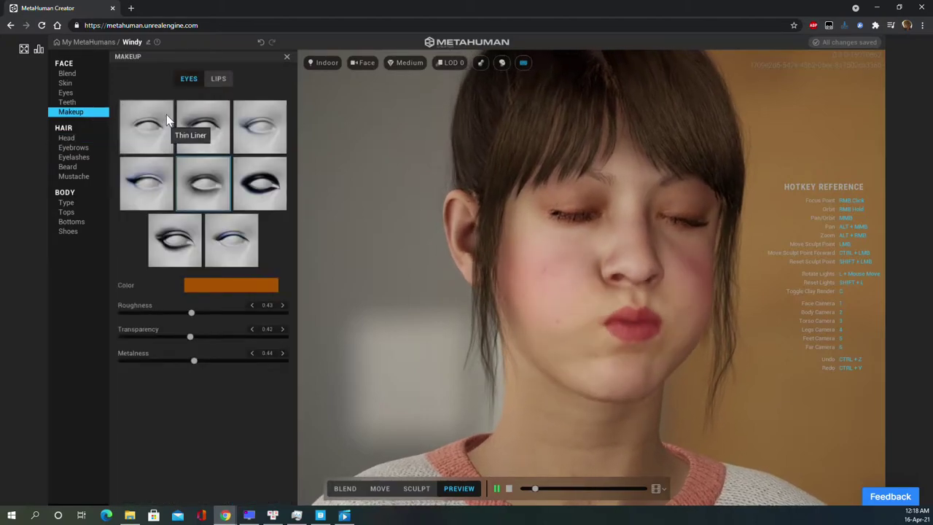
pyautogui.click(219, 79)
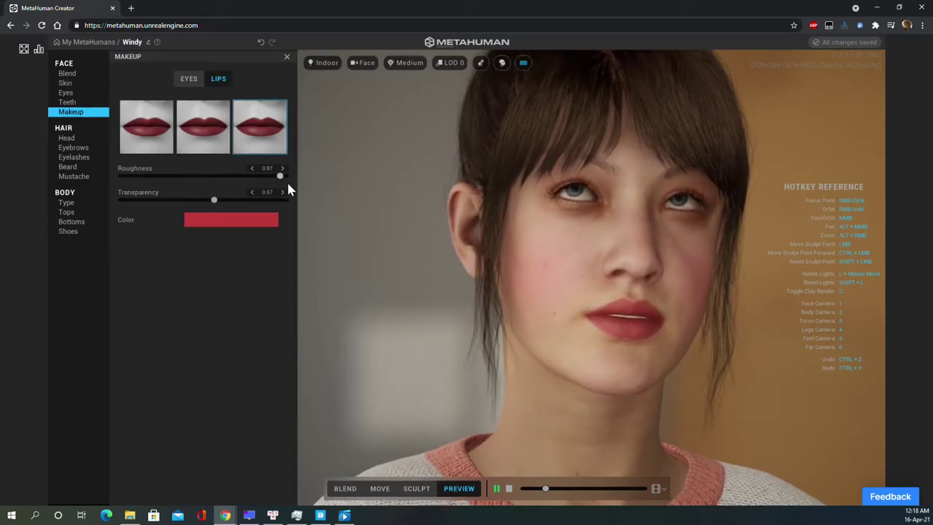
pyautogui.moveTo(284, 183); pyautogui.dragTo(186, 184)
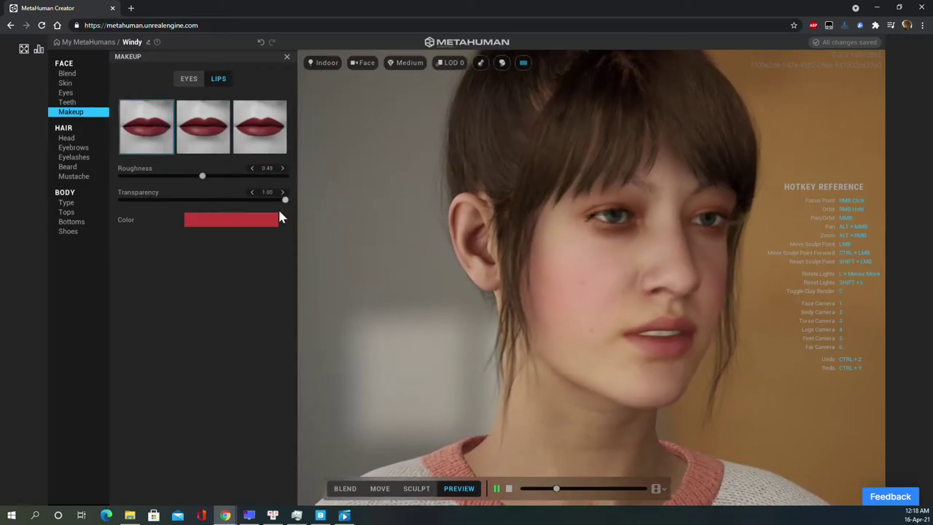
pyautogui.moveTo(214, 200)
pyautogui.mouseDown()
pyautogui.moveTo(106, 207)
pyautogui.moveTo(158, 218)
pyautogui.mouseUp()
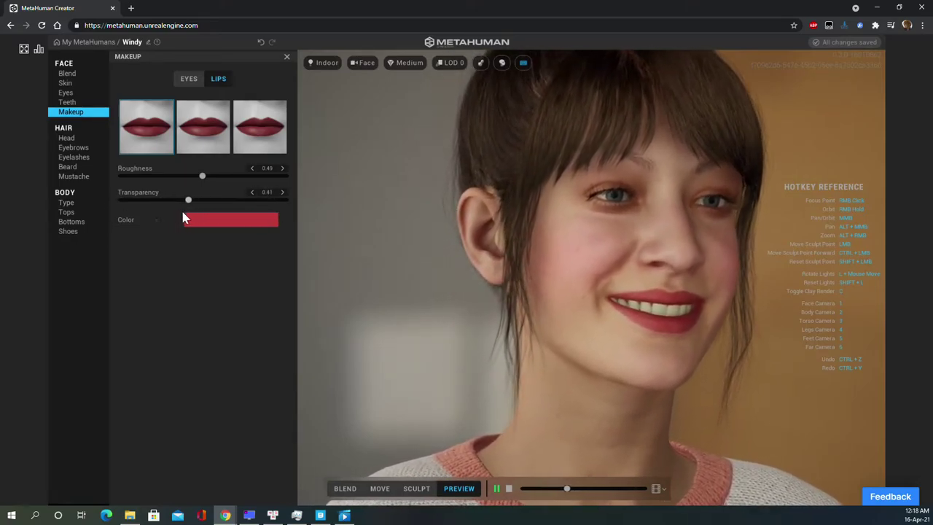
pyautogui.moveTo(202, 175); pyautogui.dragTo(212, 176)
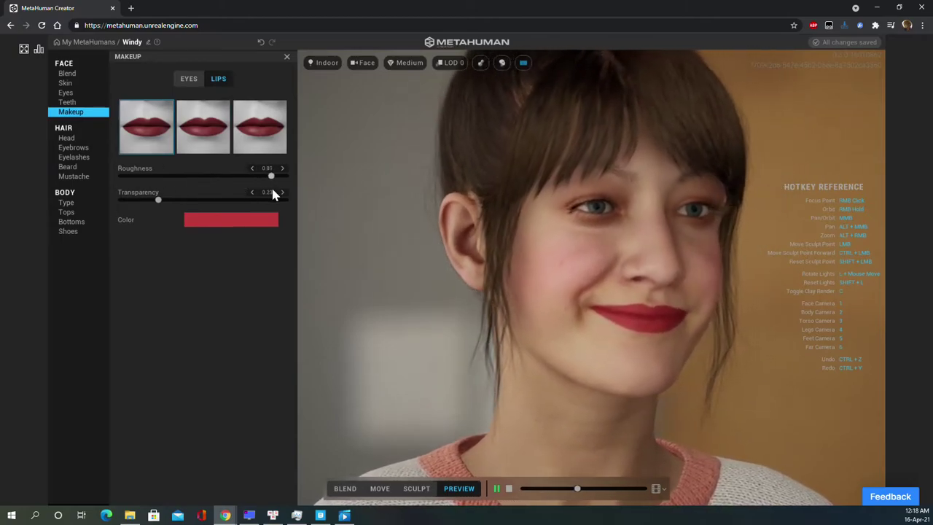
pyautogui.moveTo(270, 185)
pyautogui.mouseDown()
pyautogui.moveTo(138, 175)
pyautogui.moveTo(174, 191)
pyautogui.mouseUp()
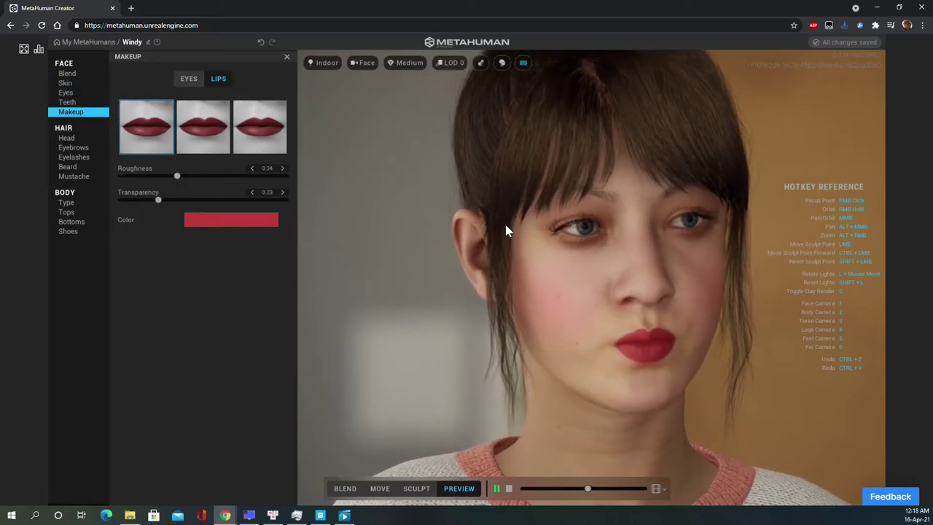
pyautogui.press('3')
pyautogui.press('1')
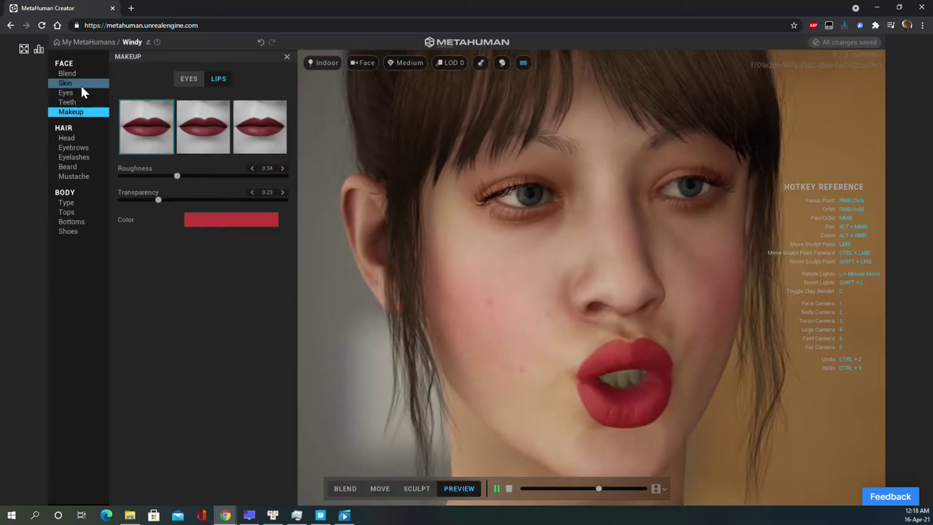
# Step: Change the eyes to a brown, then hazel-brown preset, keeping the Face ROM preview
pyautogui.click(80, 94)
pyautogui.click(211, 124)
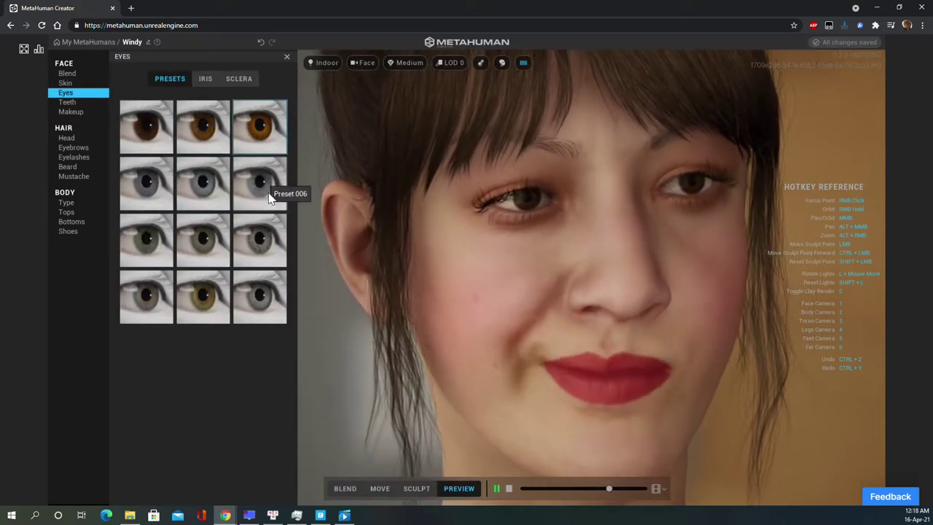
pyautogui.click(215, 296)
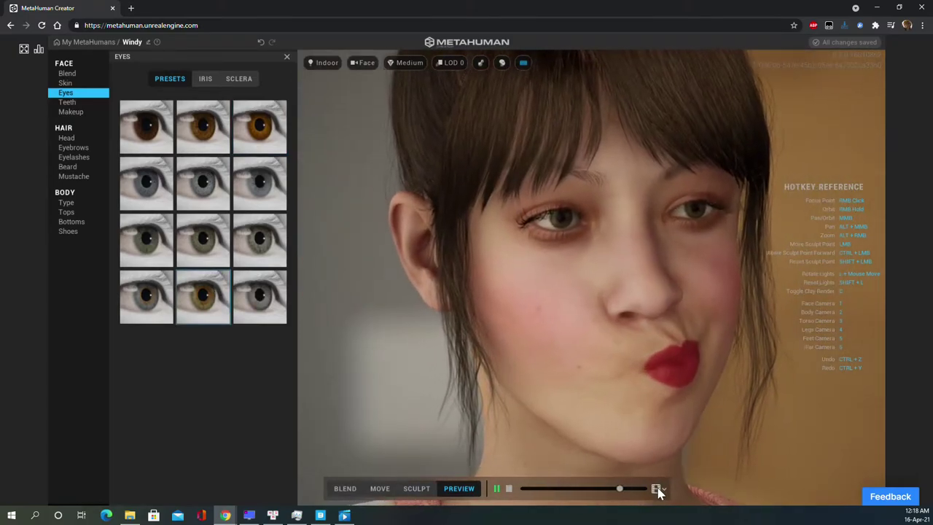
pyautogui.click(657, 489)
pyautogui.click(654, 452)
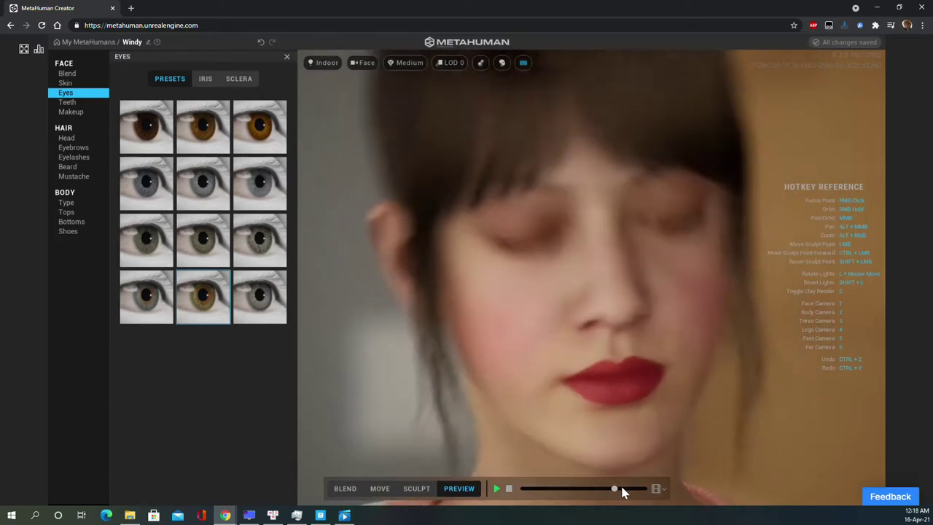
# Step: Browse the head hairstyle presets, scrubbing the preview animation to check them in different poses
pyautogui.click(75, 141)
pyautogui.scroll(-1, 224, 323)
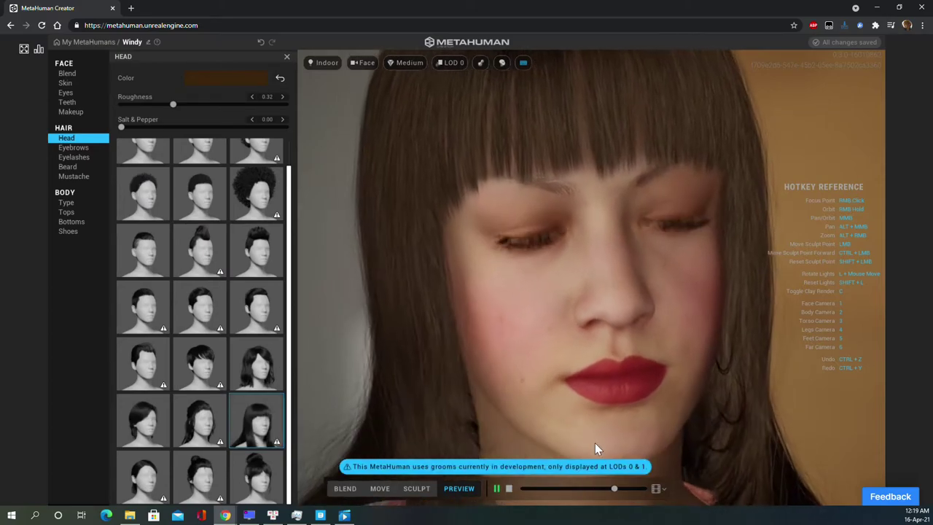
pyautogui.moveTo(612, 494)
pyautogui.mouseDown()
pyautogui.moveTo(587, 488)
pyautogui.moveTo(550, 500)
pyautogui.moveTo(612, 508)
pyautogui.mouseUp()
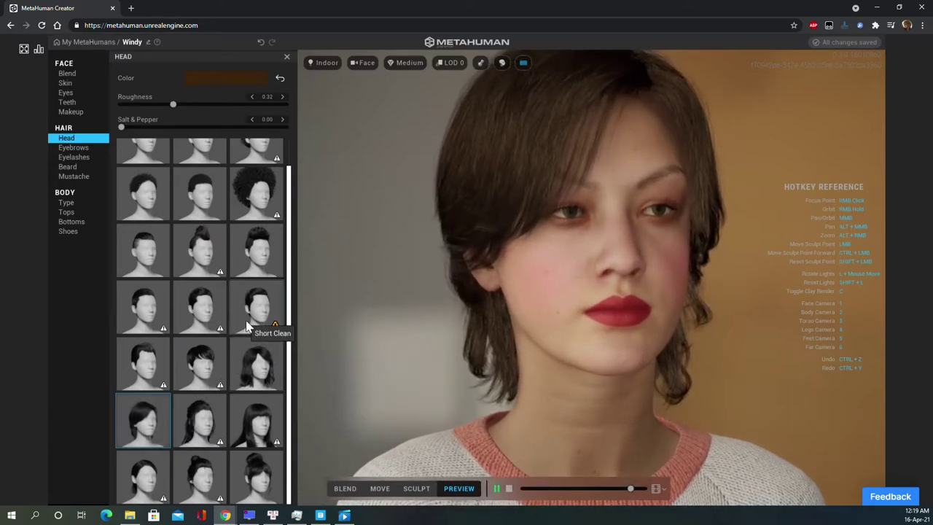
pyautogui.scroll(-5, 529, 333)
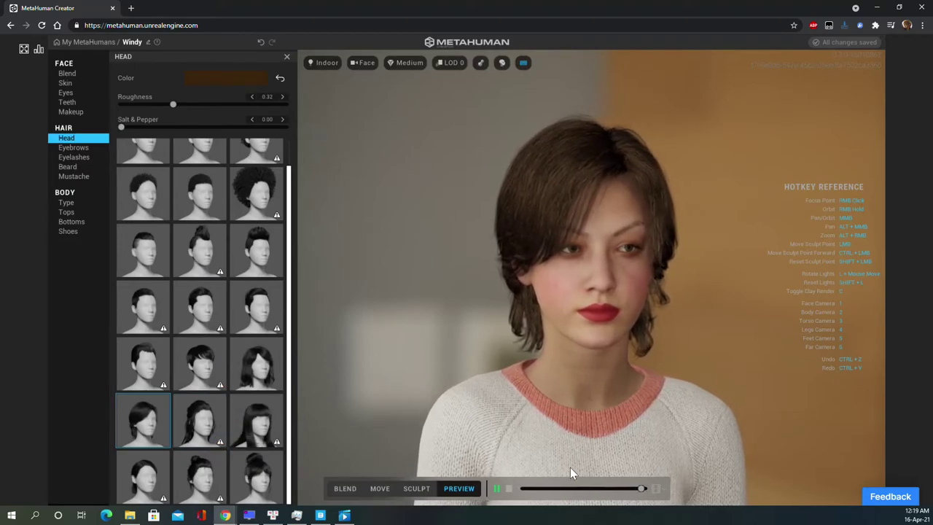
pyautogui.moveTo(560, 492)
pyautogui.mouseDown()
pyautogui.moveTo(601, 496)
pyautogui.moveTo(576, 493)
pyautogui.mouseUp()
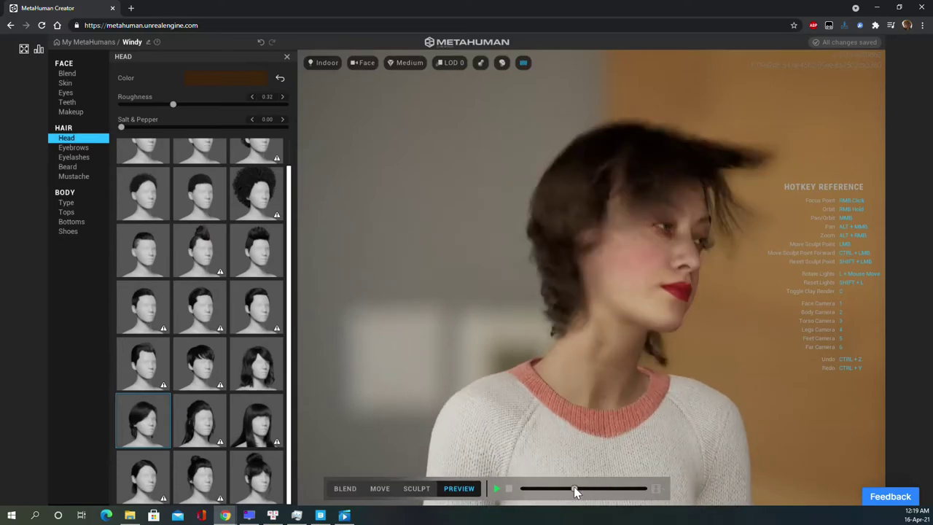
pyautogui.scroll(5, 645, 345)
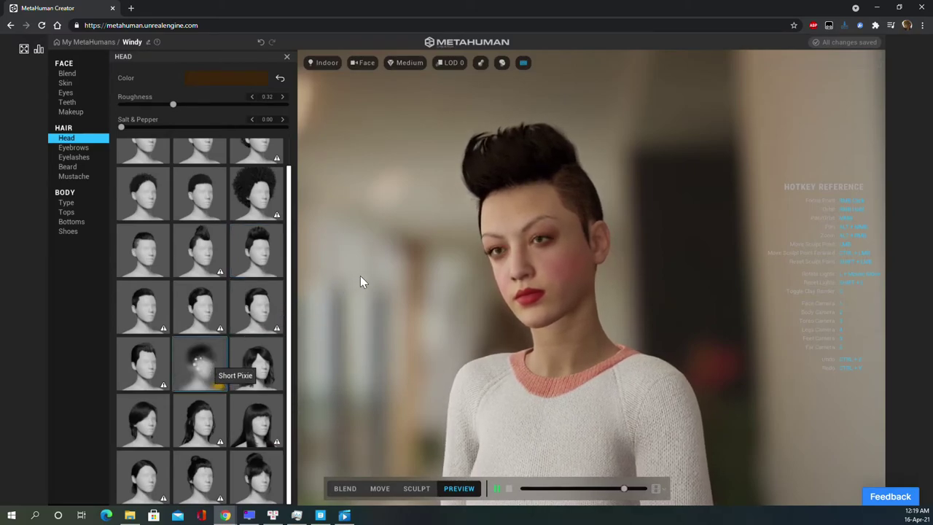
# Step: Inspect the Short Low Ponytail from the side, then apply the Short Updo bun with bangs
pyautogui.scroll(5, 358, 277)
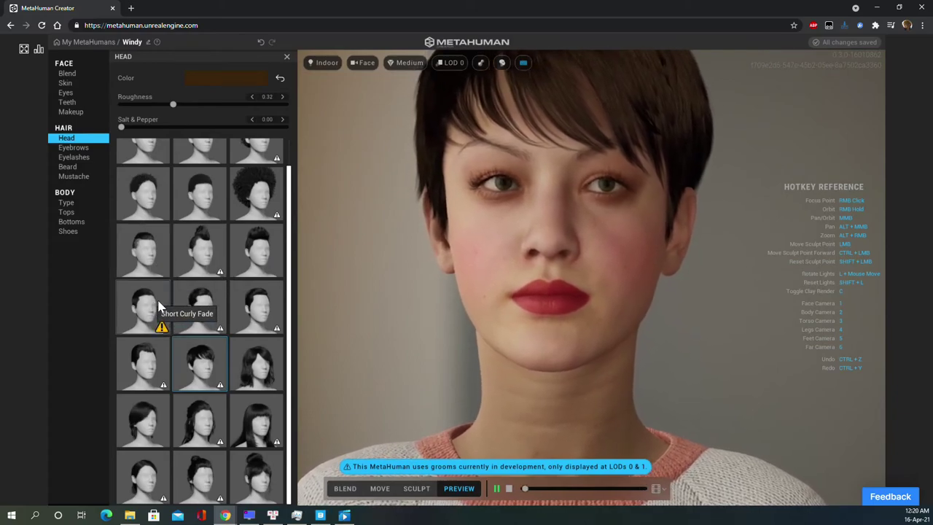
pyautogui.scroll(1, 156, 246)
pyautogui.scroll(-1, 159, 246)
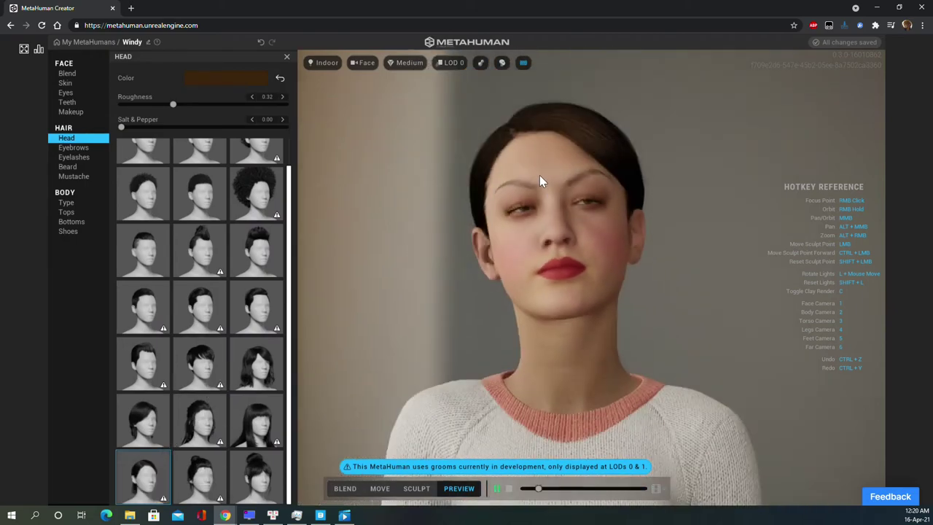
pyautogui.moveTo(494, 188); pyautogui.dragTo(834, 188, button='right')
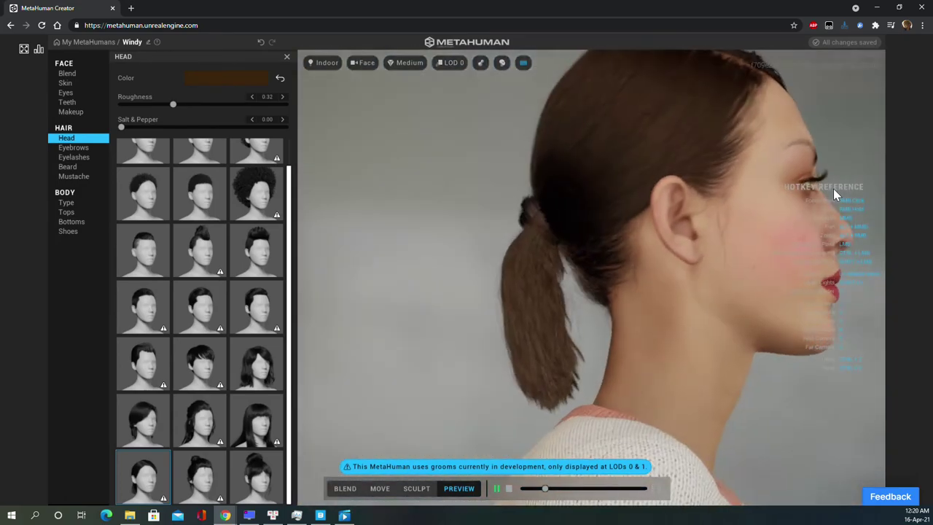
pyautogui.moveTo(834, 188)
pyautogui.mouseDown()
pyautogui.moveTo(755, 205)
pyautogui.moveTo(447, 221)
pyautogui.moveTo(408, 203)
pyautogui.mouseUp()
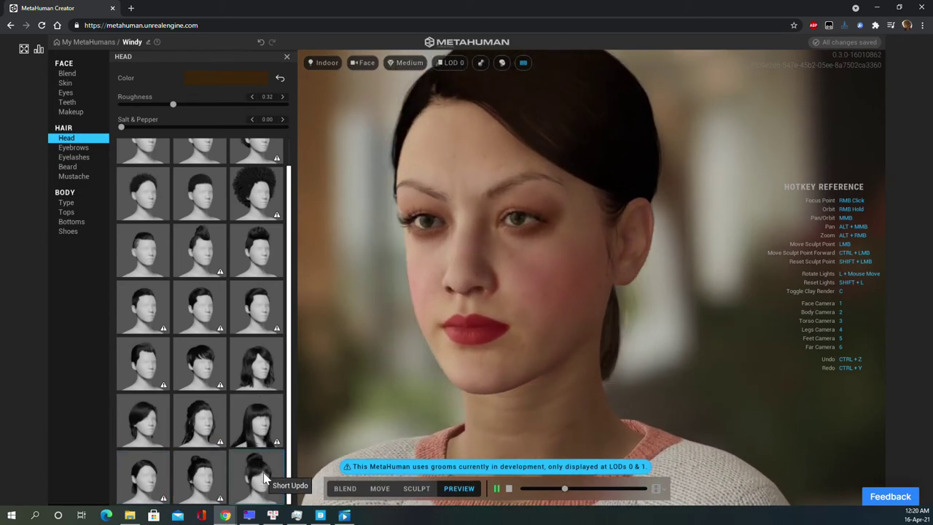
pyautogui.click(264, 476)
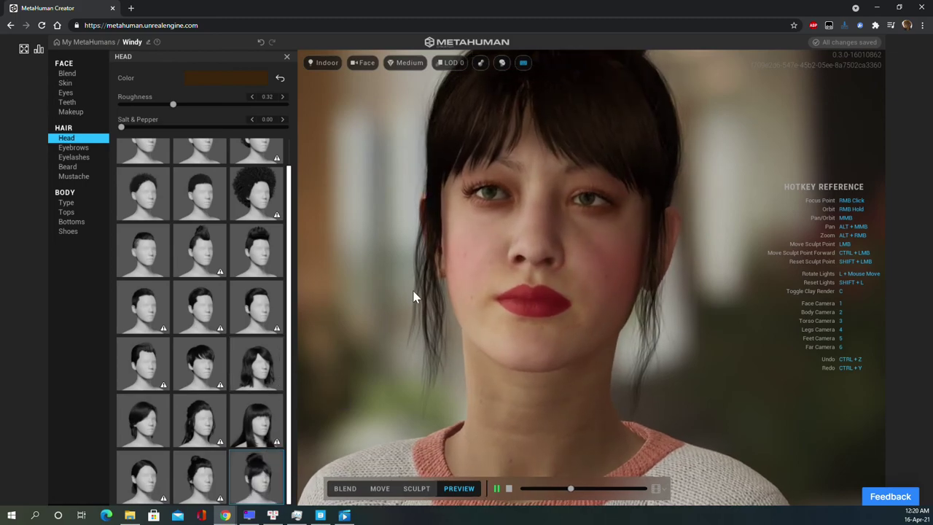
pyautogui.scroll(-3, 532, 291)
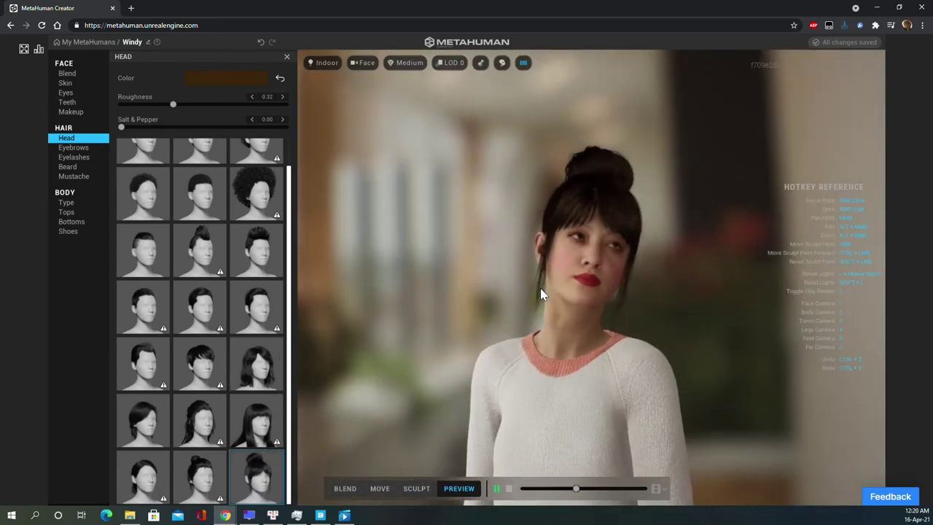
pyautogui.scroll(3, 541, 288)
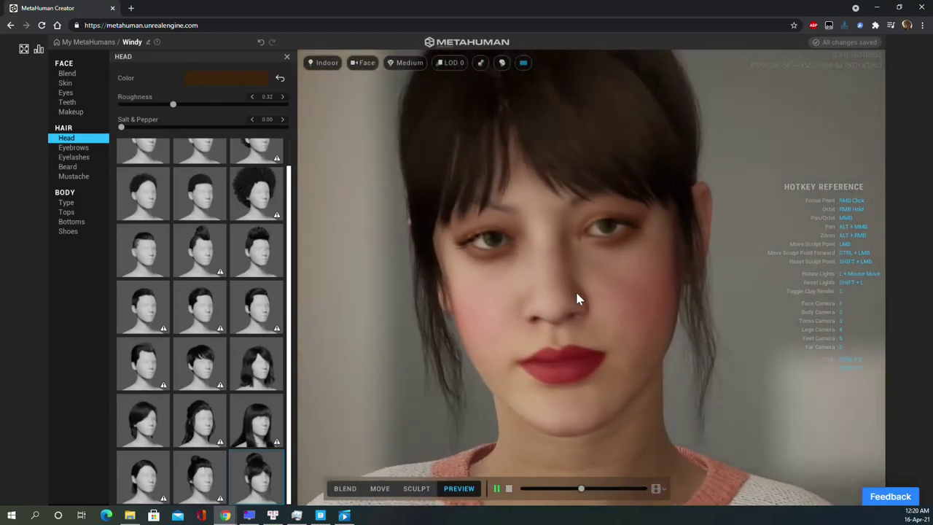